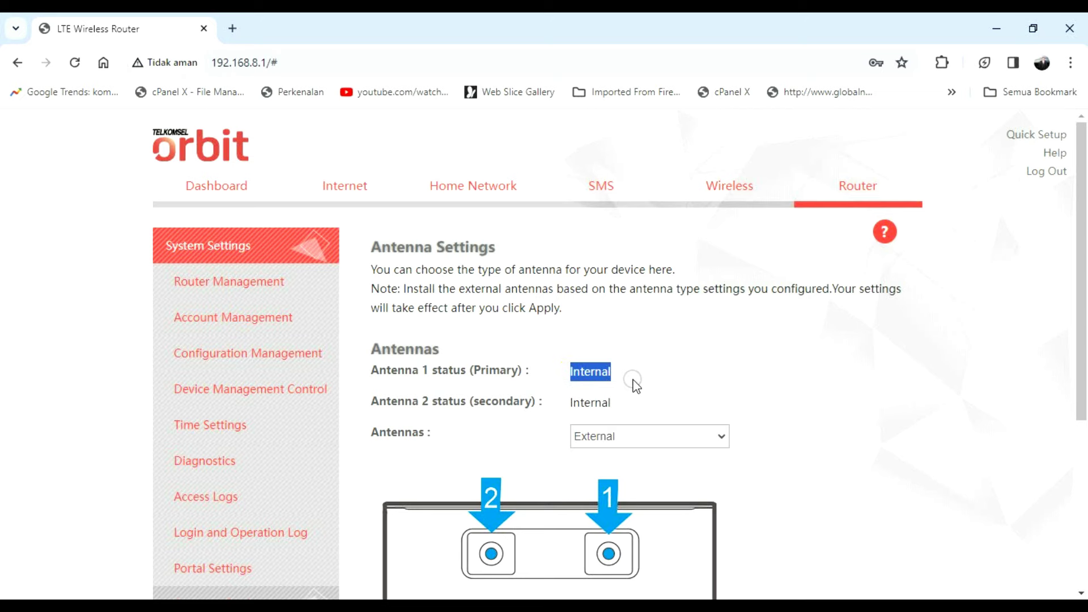
Step: Set the router's antenna type to Mix, save the setting and dismiss the confirmation
scroll(633, 384, down, 2)
click(599, 357)
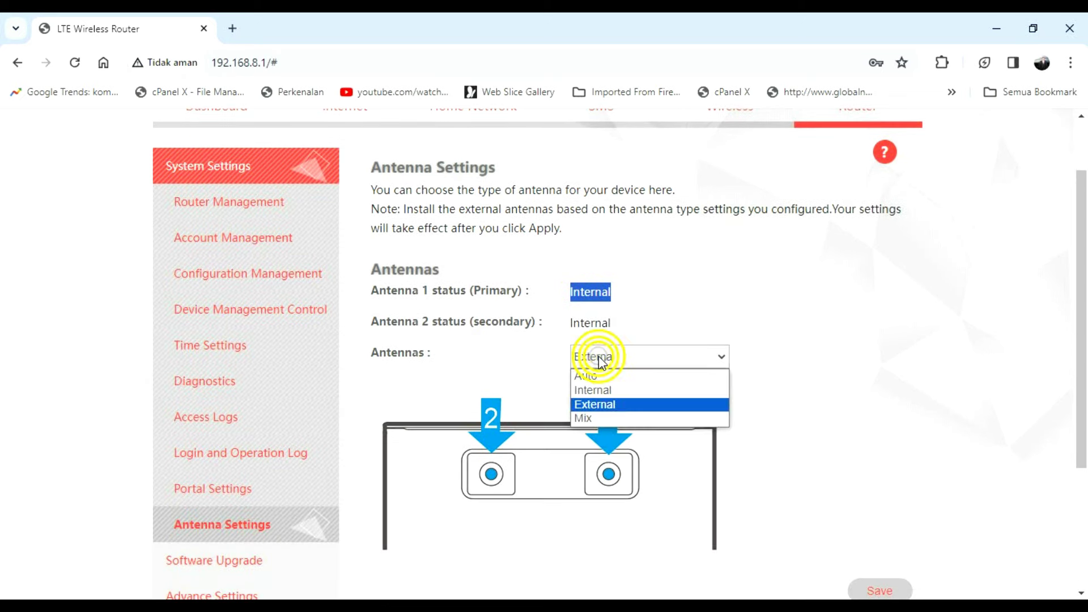
click(598, 418)
click(896, 593)
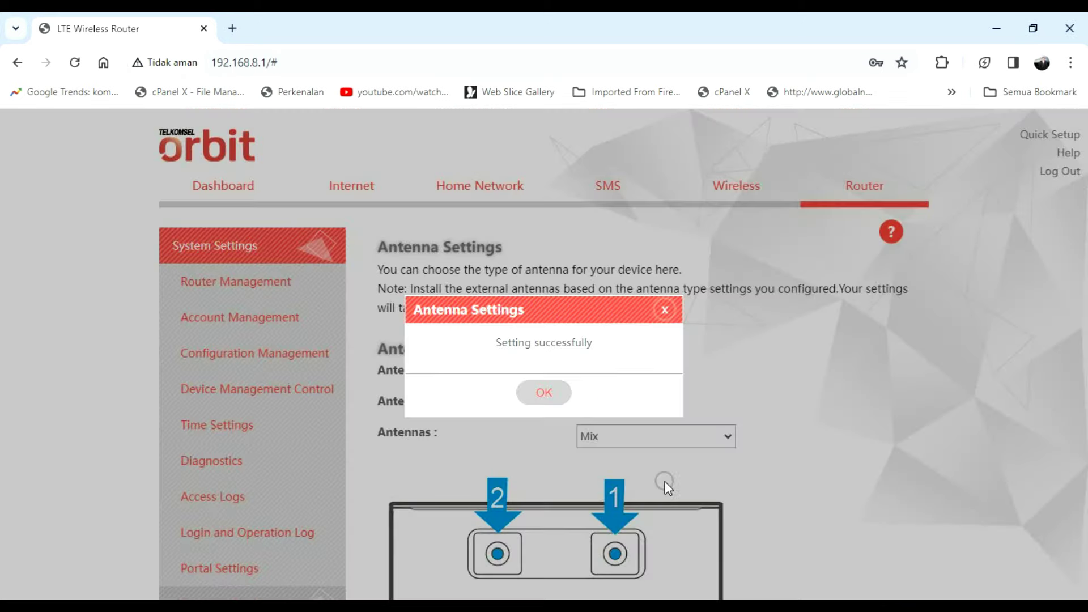
click(561, 393)
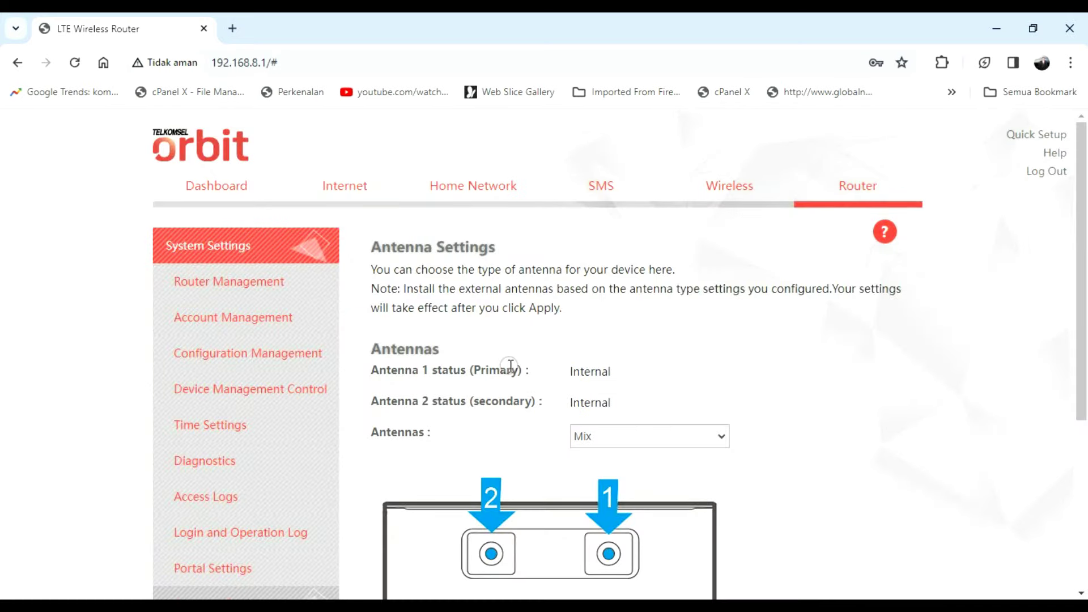
Step: Check the Antenna 1 (Primary) status against the selected antenna type
drag(516, 366, 665, 376)
click(838, 403)
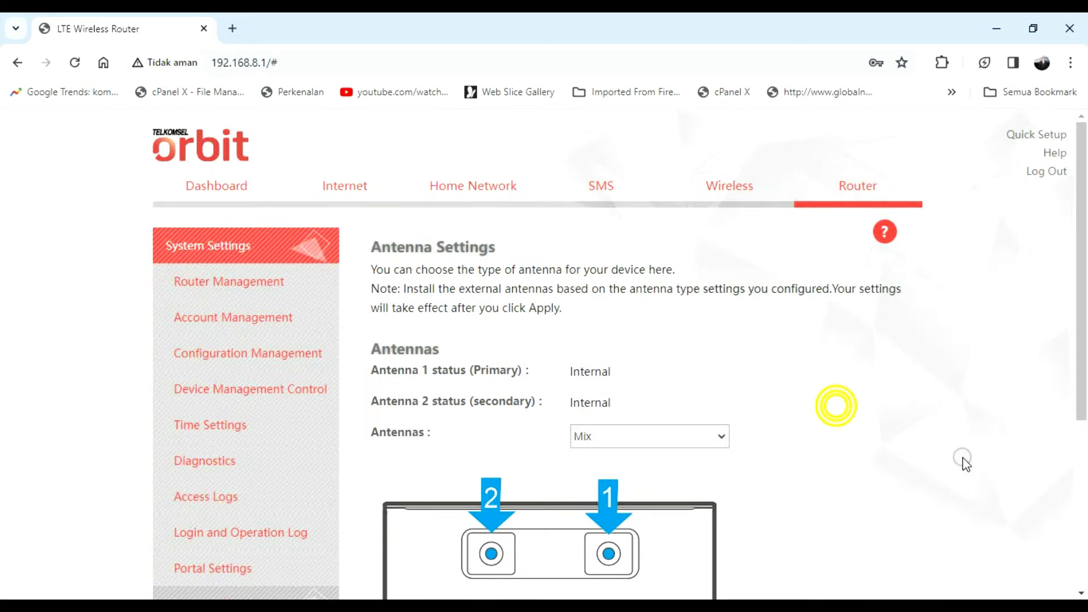
click(581, 437)
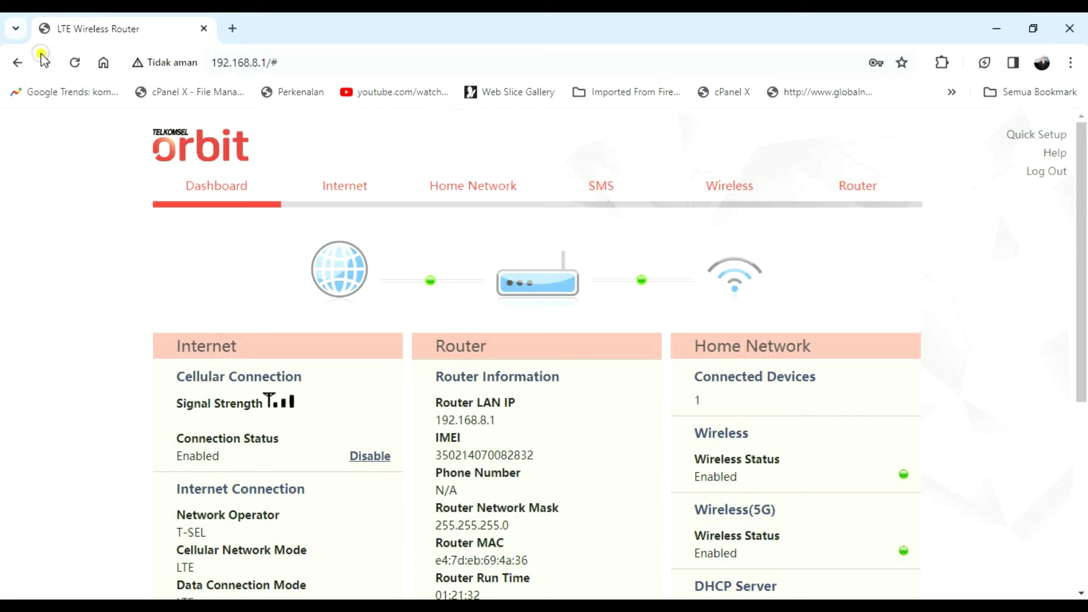
Step: Reload the router's admin page and open Antenna Settings in the router's system settings
click(79, 63)
click(856, 196)
scroll(408, 342, down, 1)
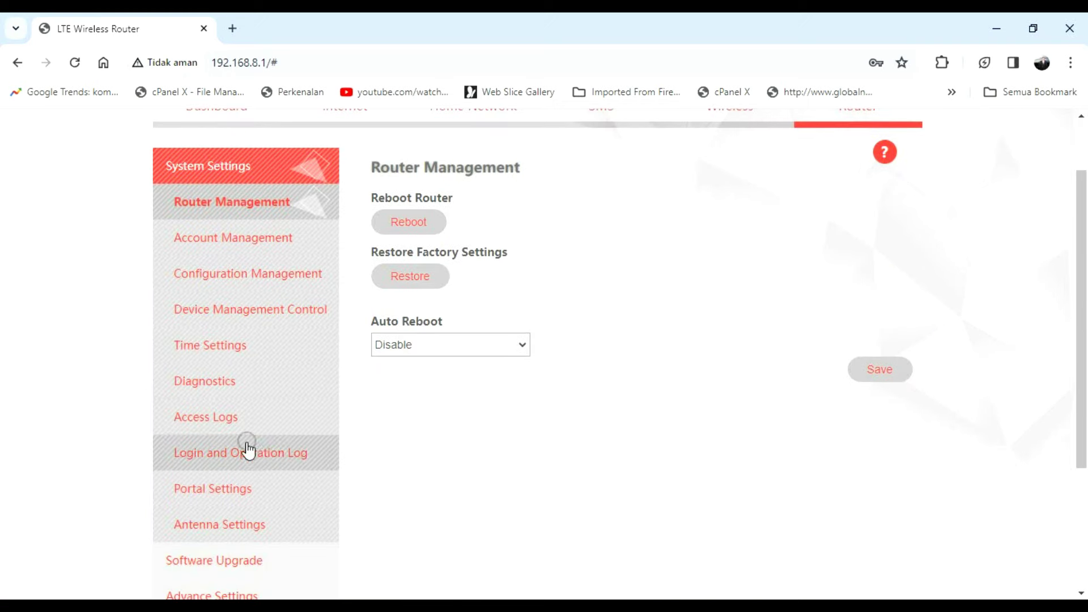
click(214, 521)
scroll(407, 487, down, 3)
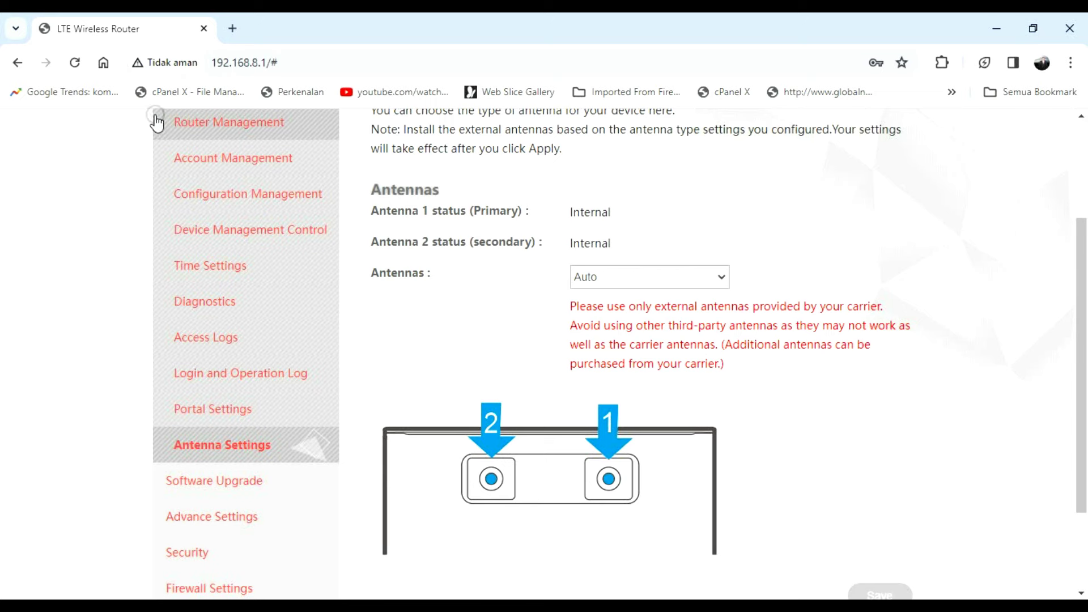
Step: Set the antenna type to External, save the setting and dismiss the confirmation
click(623, 287)
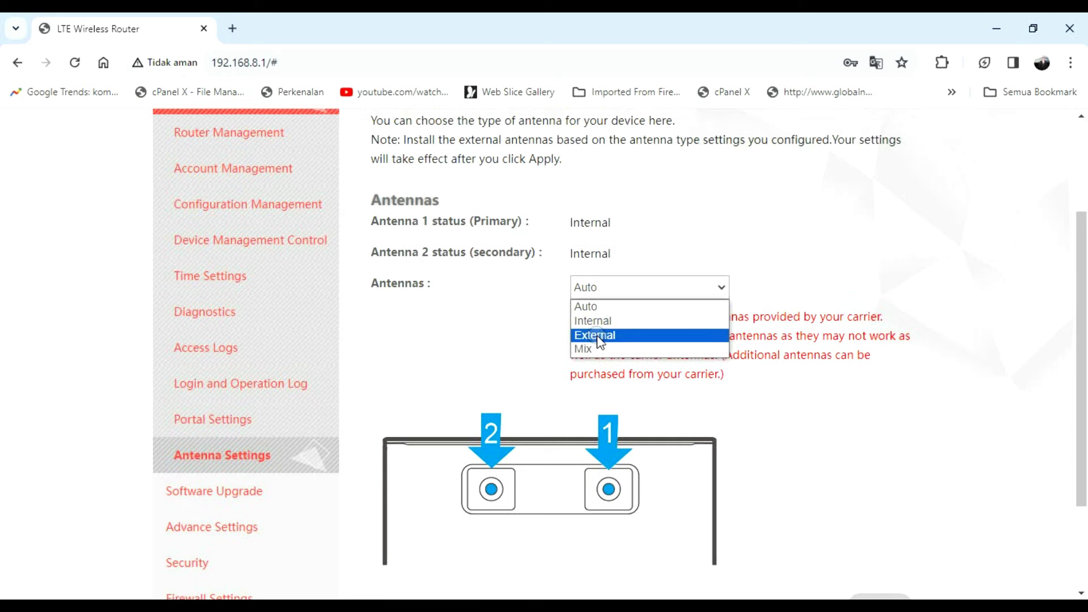
click(597, 333)
click(880, 522)
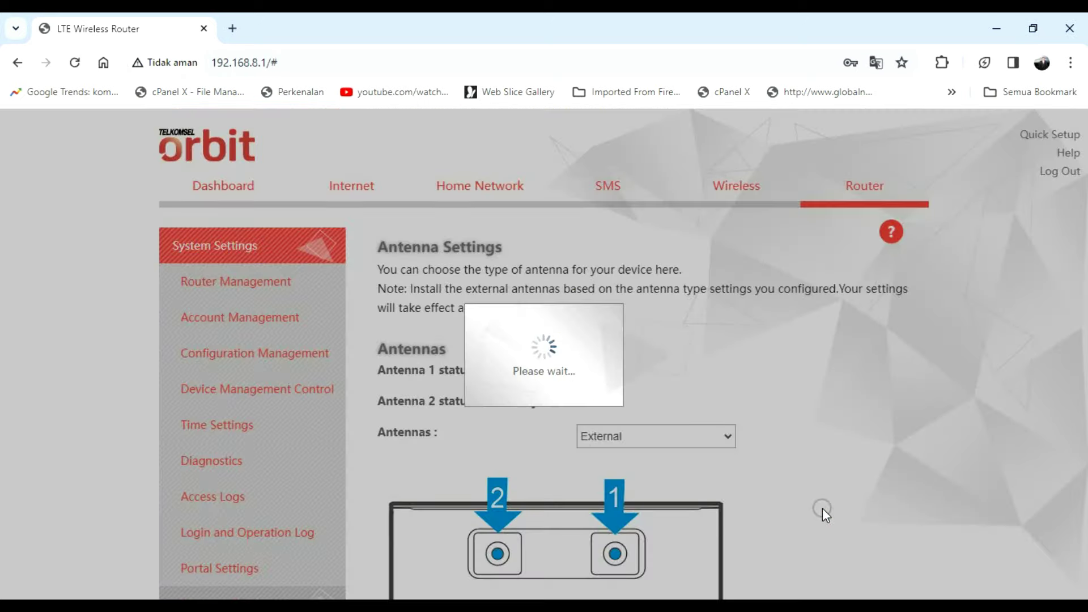
click(558, 393)
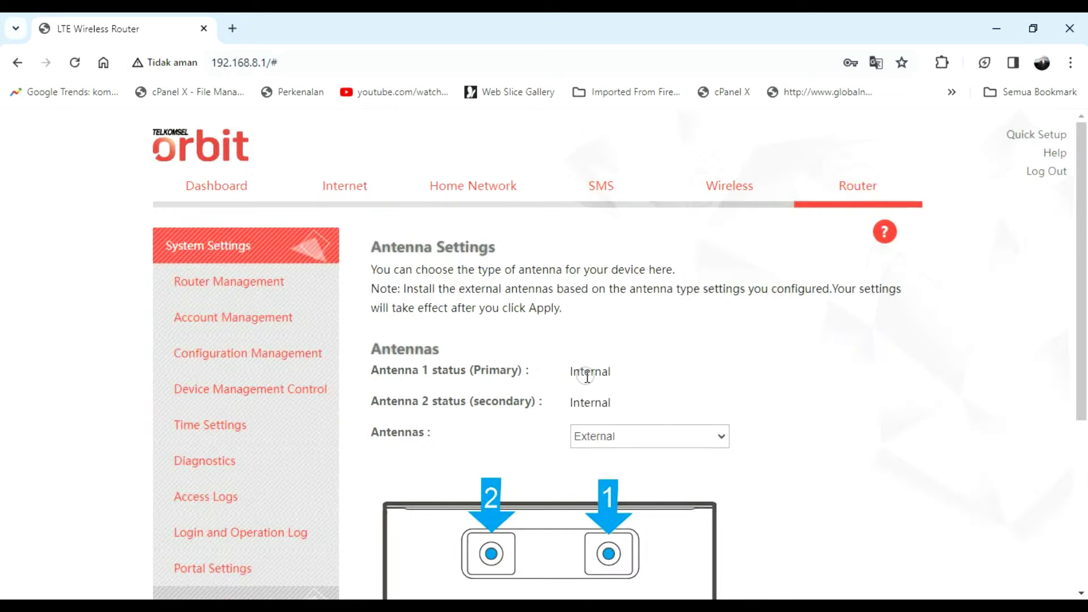
Step: Switch the antenna type to Mix, save the change and dismiss the confirmation
scroll(560, 418, down, 4)
click(610, 197)
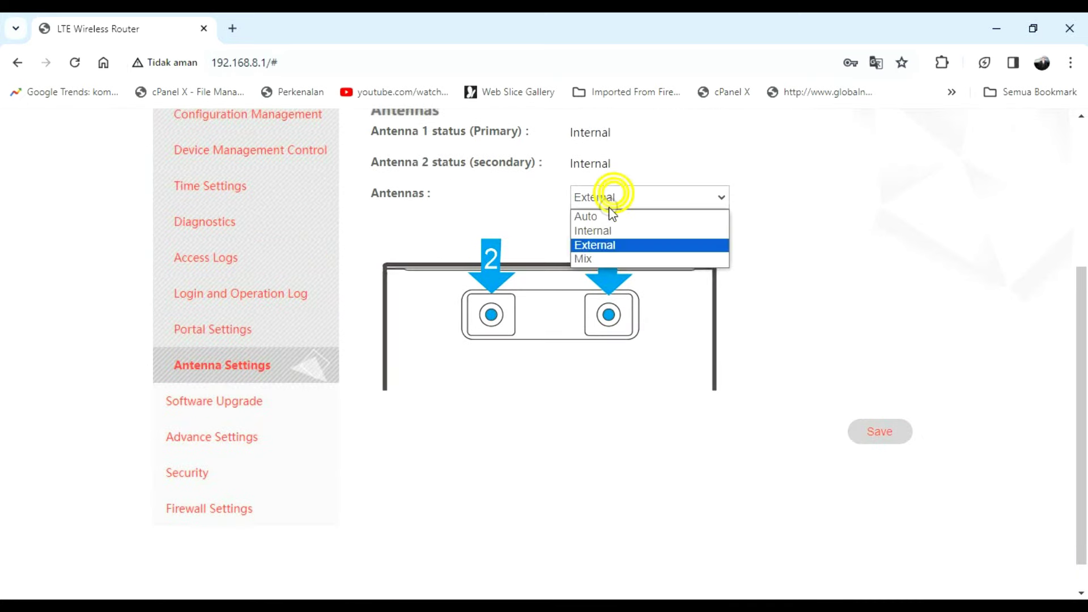
click(599, 257)
click(854, 422)
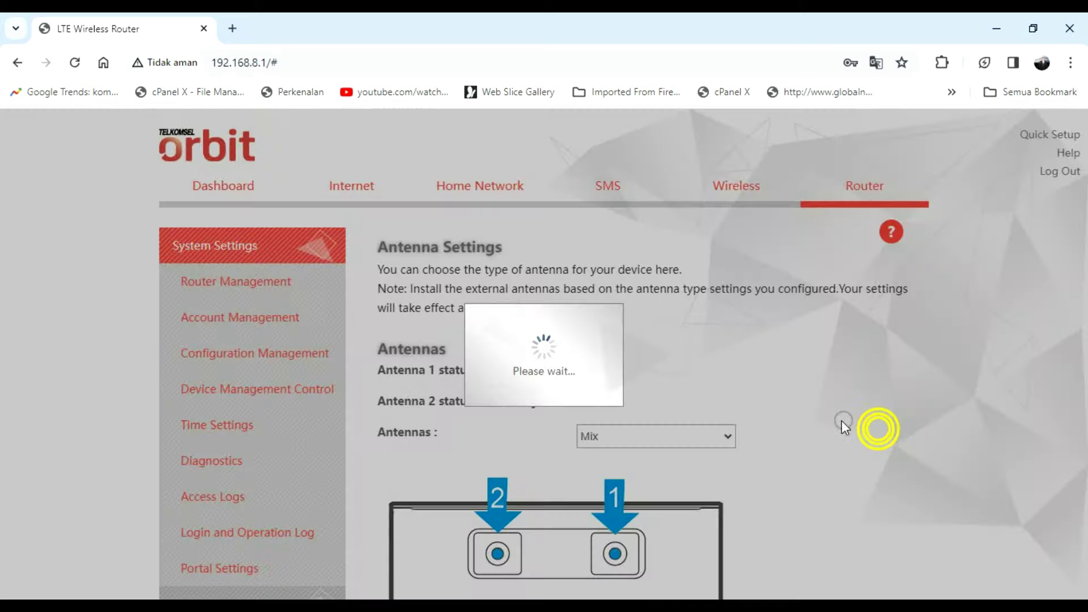
click(545, 393)
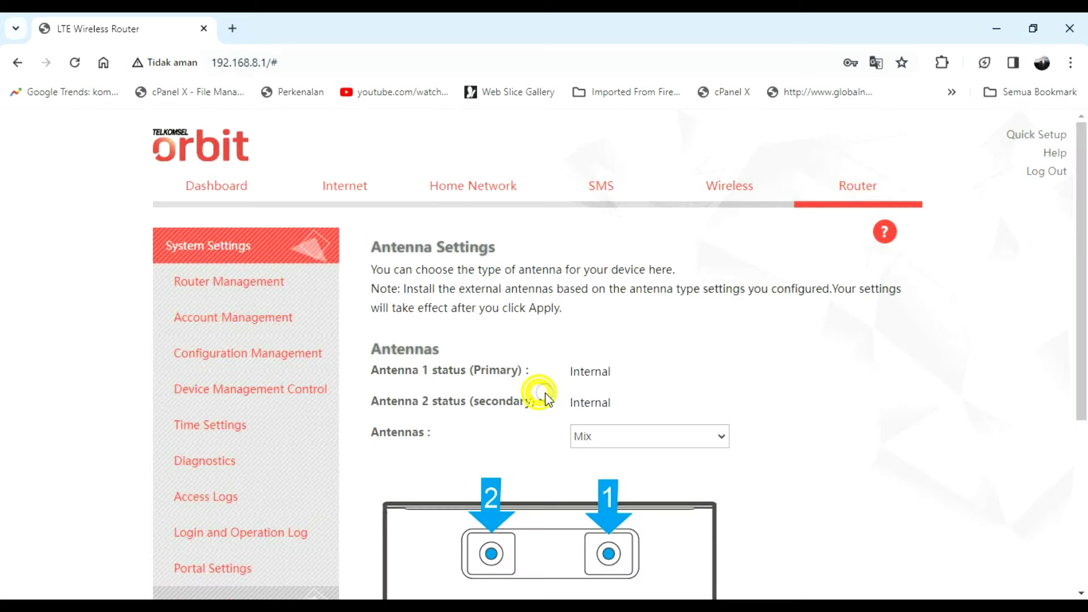
Step: Check the Antenna 1 (Primary) status, going through the Dashboard and reopening Antenna Settings to refresh it
double_click(575, 370)
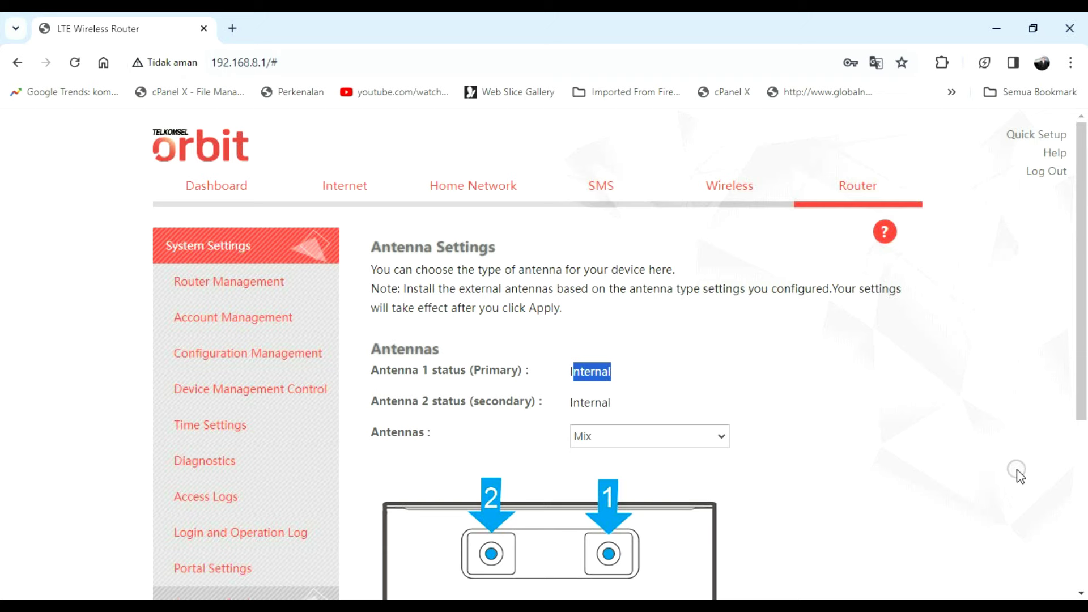
click(238, 180)
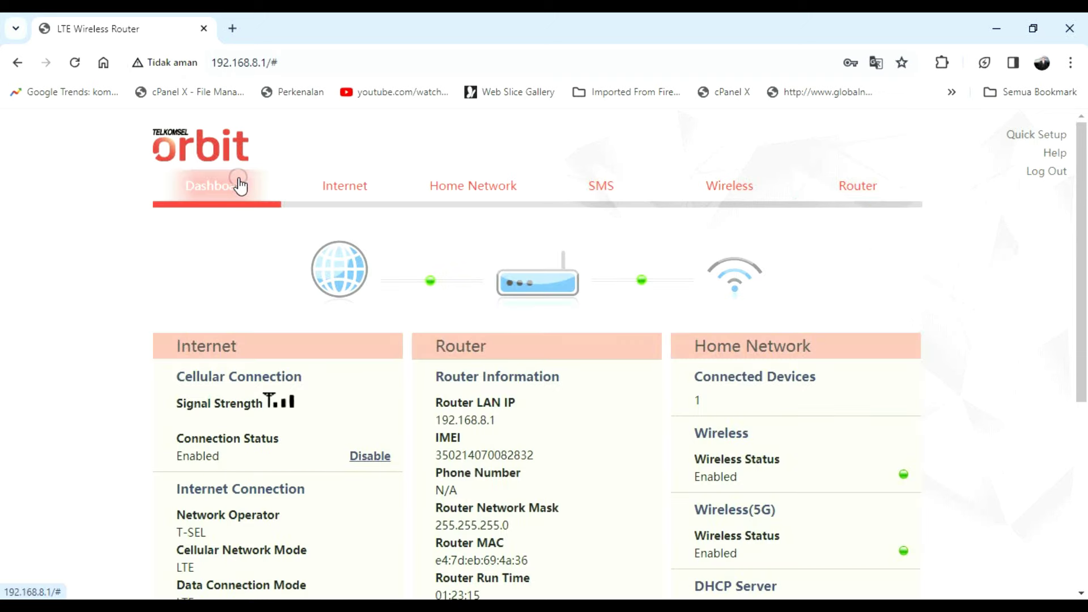
click(840, 197)
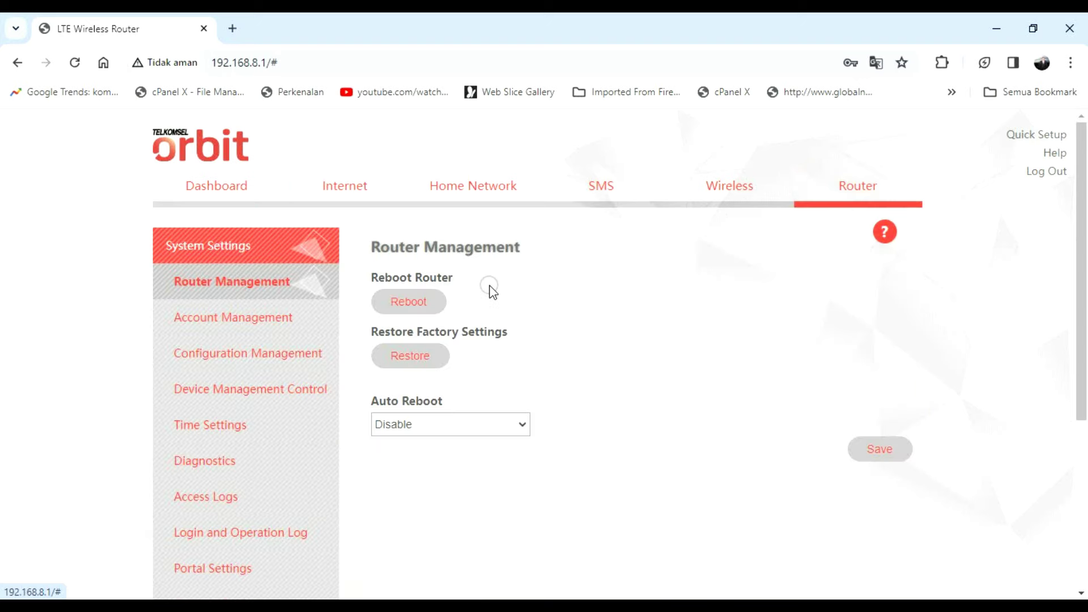
scroll(491, 290, down, 4)
click(209, 372)
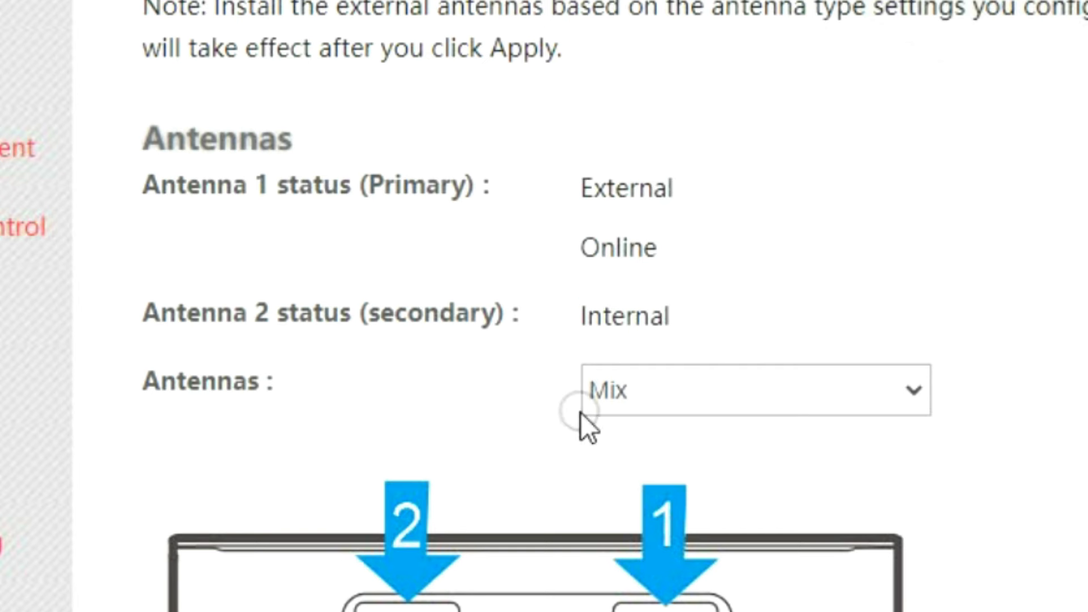
Step: Change the antenna type to Auto, save it and dismiss the confirmation
click(637, 392)
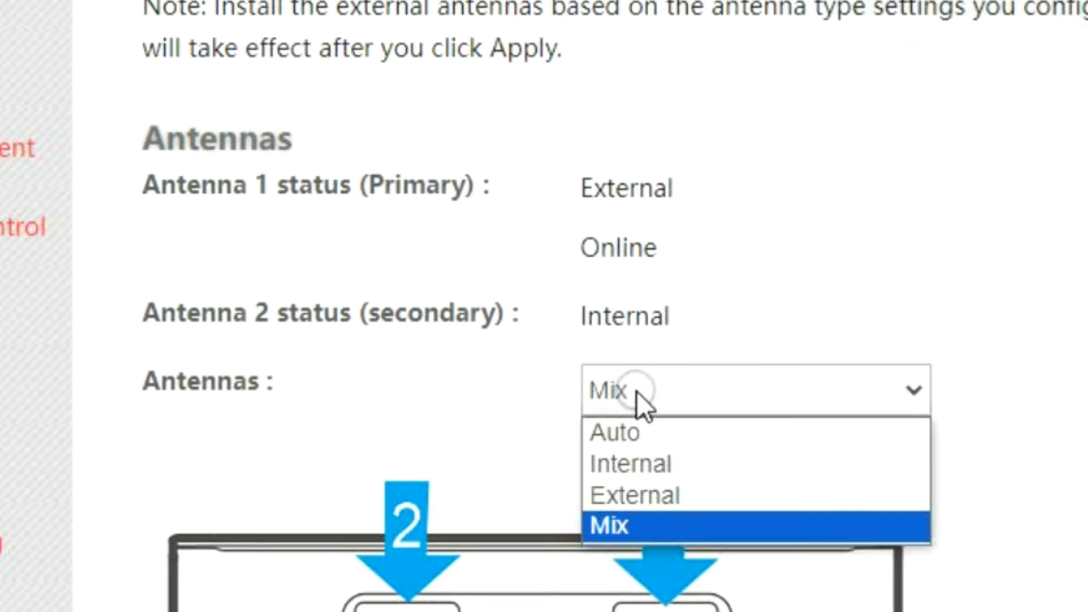
click(617, 419)
scroll(573, 454, down, 5)
click(778, 382)
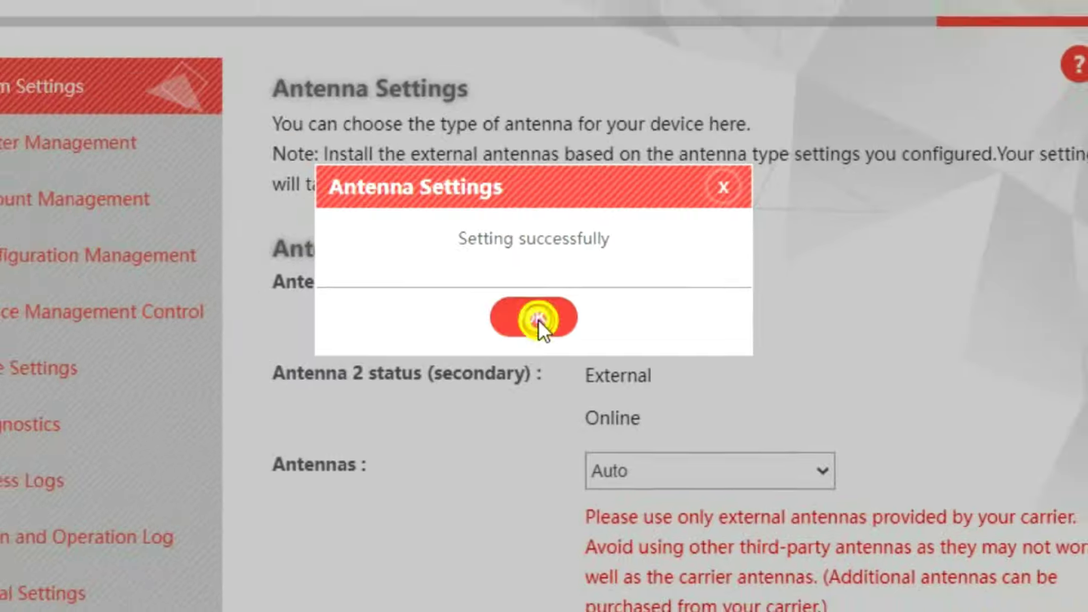
click(523, 234)
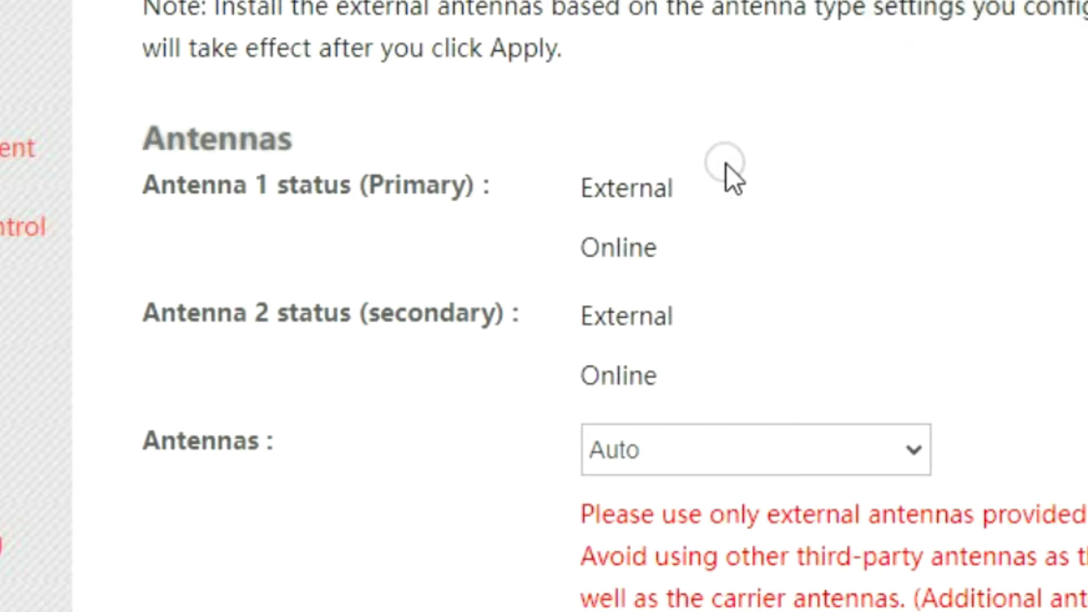
Step: Set the antenna type to Internal, save it and dismiss the confirmation
click(596, 456)
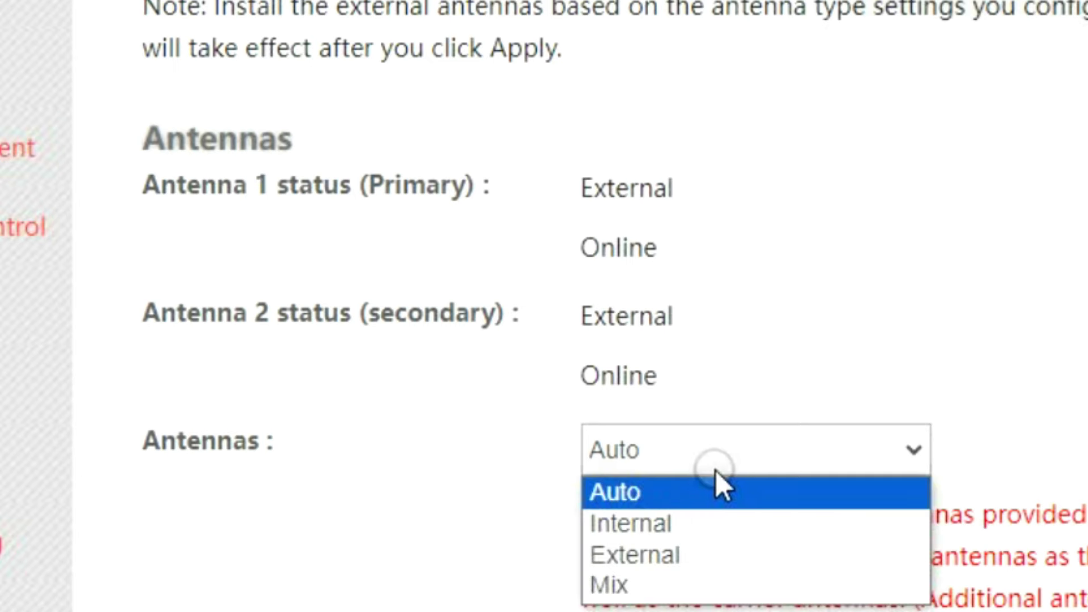
click(683, 527)
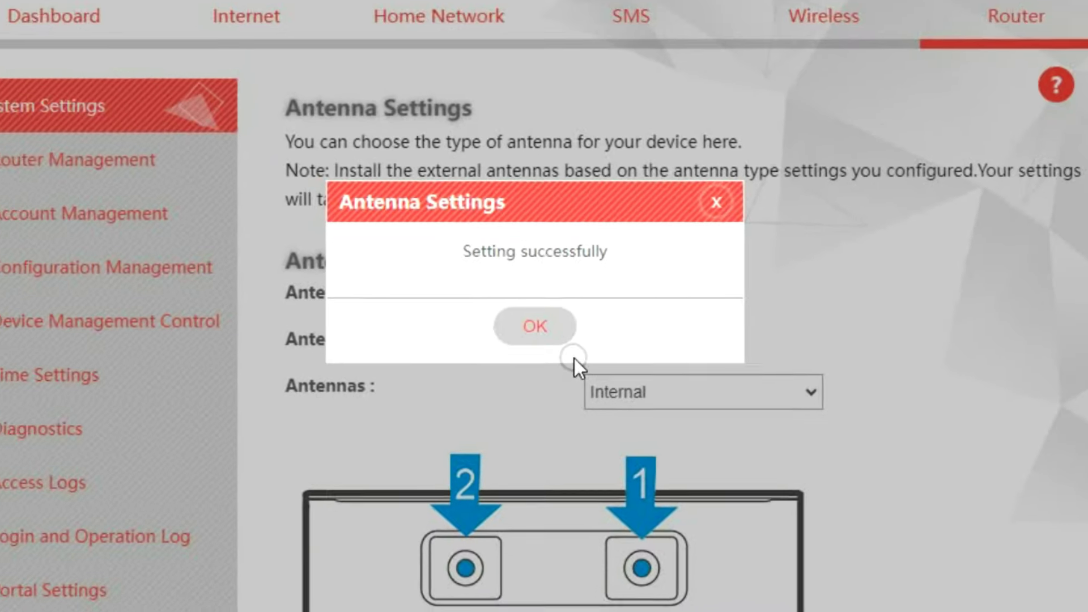
click(558, 252)
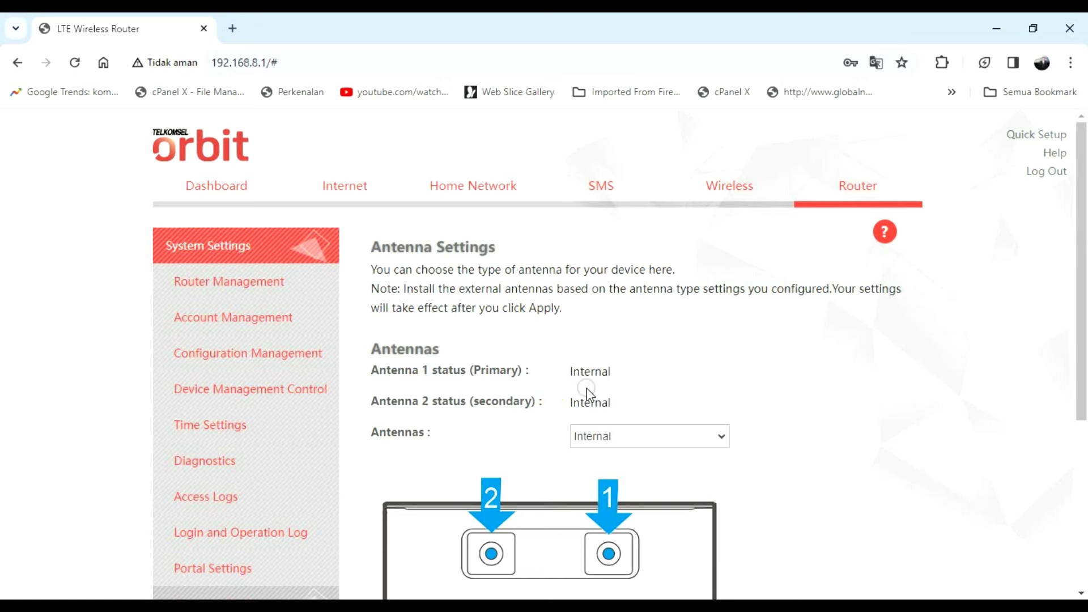
Step: Change the antenna type to External, save the change and dismiss the confirmation
scroll(420, 315, down, 3)
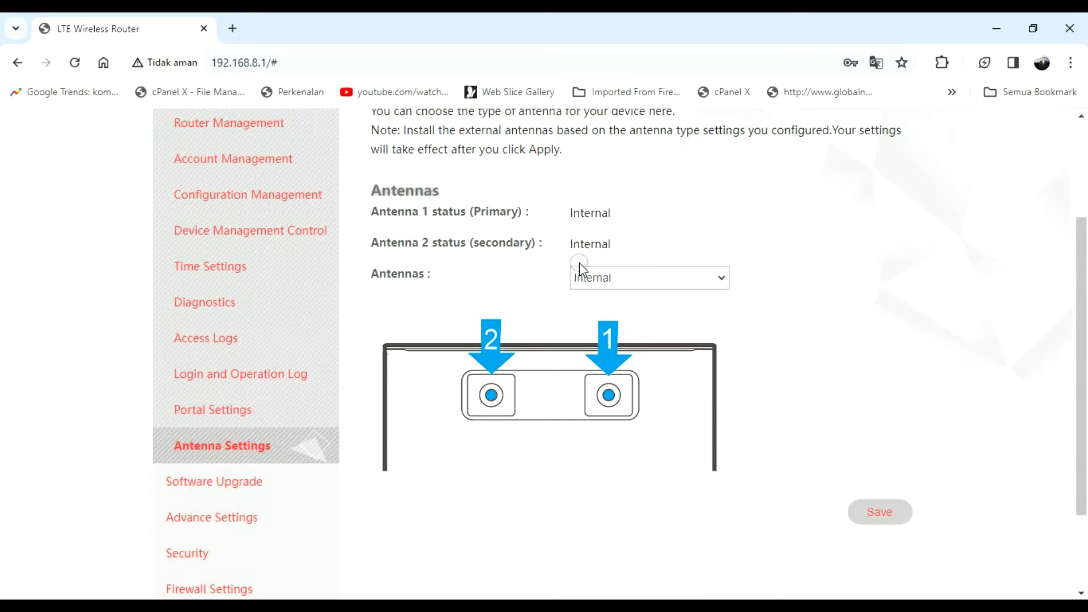
scroll(578, 270, up, 1)
click(614, 357)
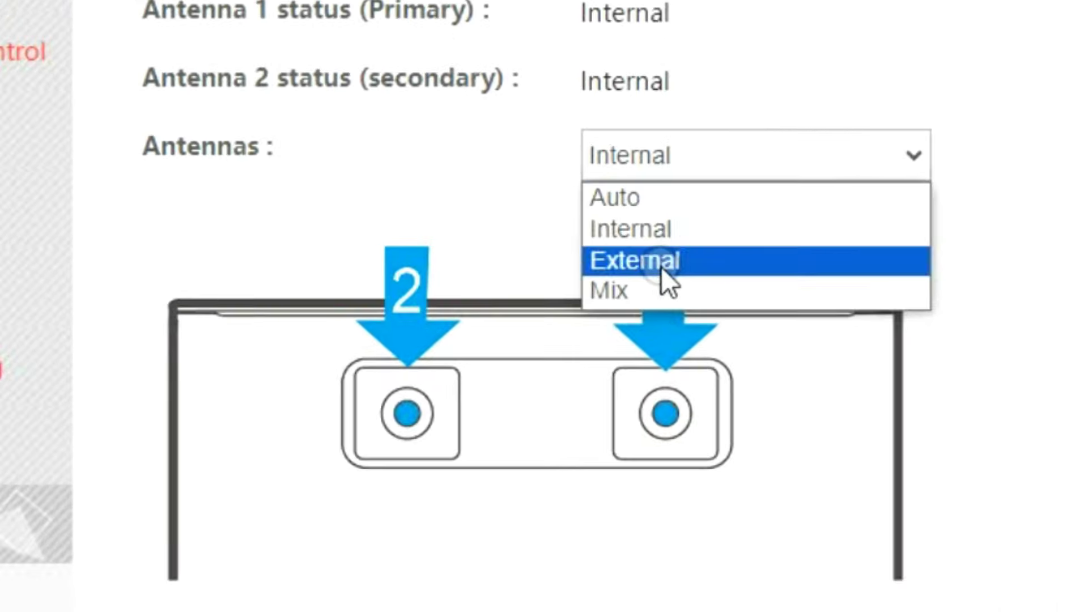
click(628, 346)
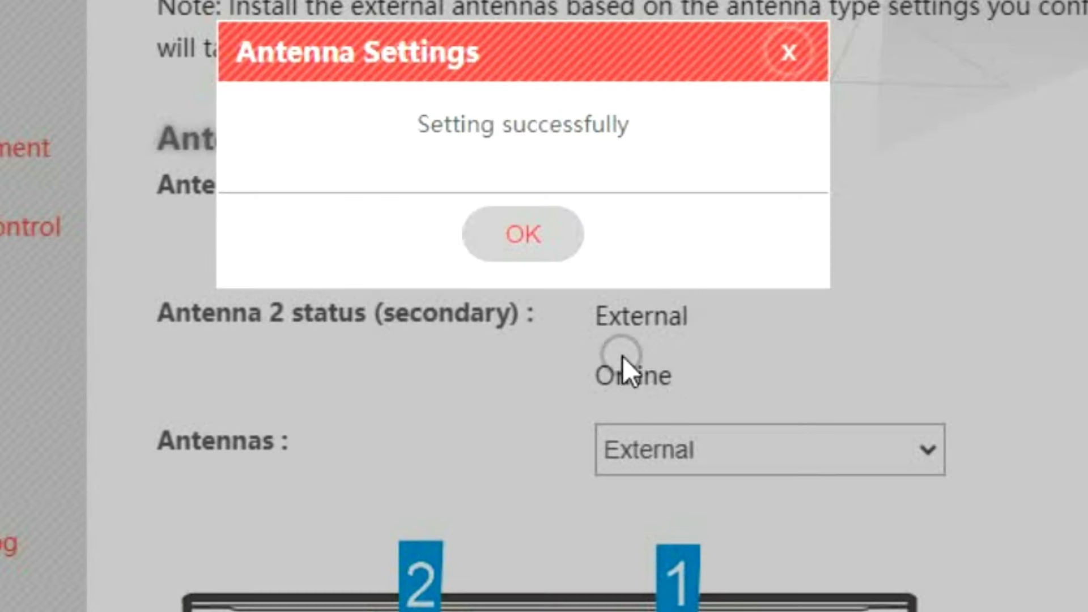
click(518, 240)
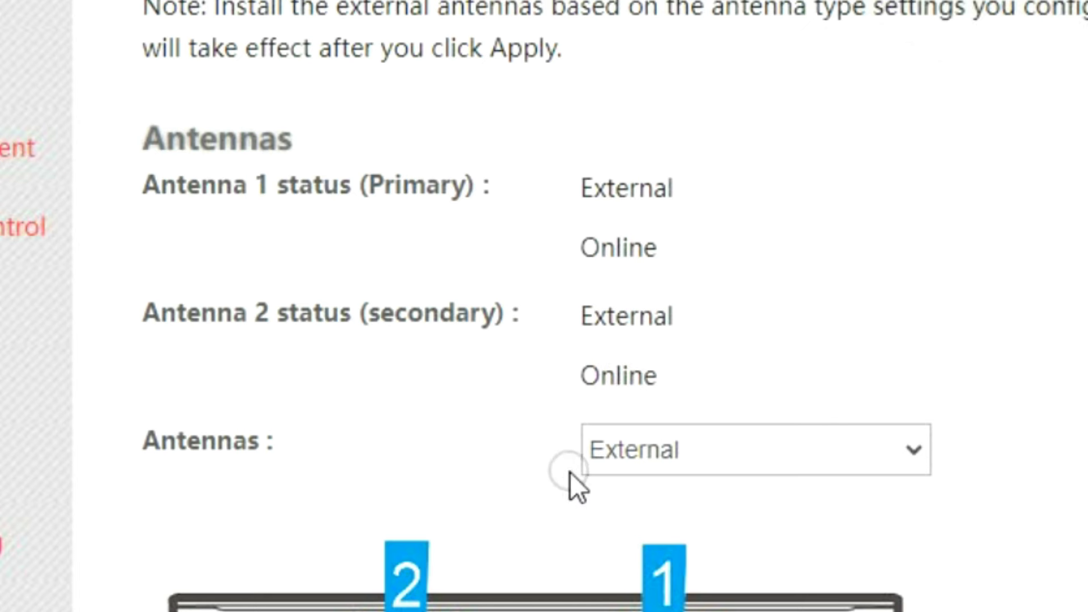
Step: Set the antenna type back to Auto, save the setting and dismiss the confirmation
click(680, 448)
click(631, 495)
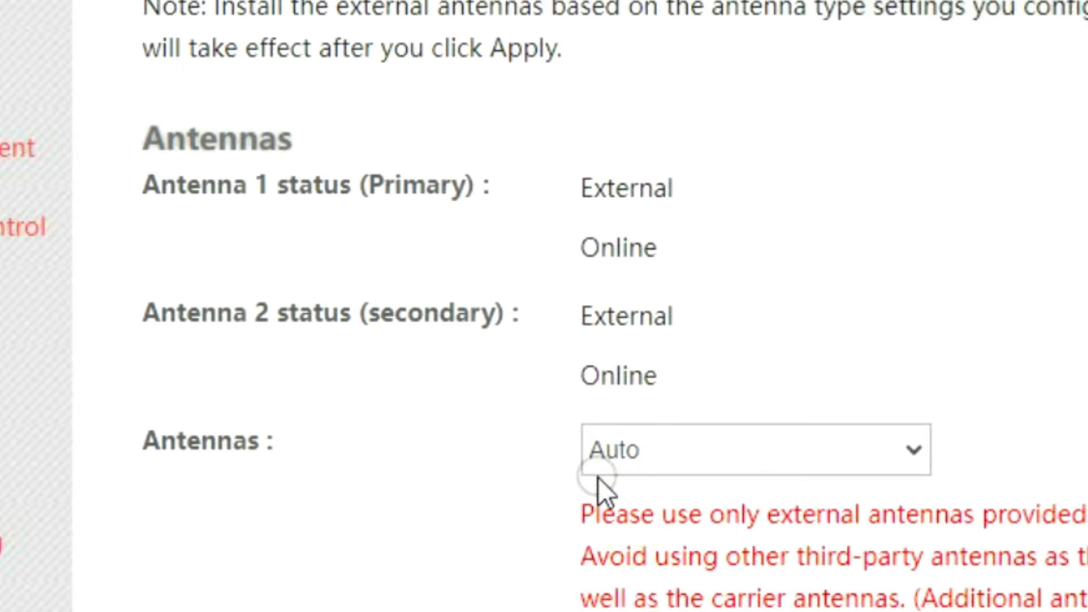
scroll(914, 516, down, 5)
scroll(934, 510, down, 5)
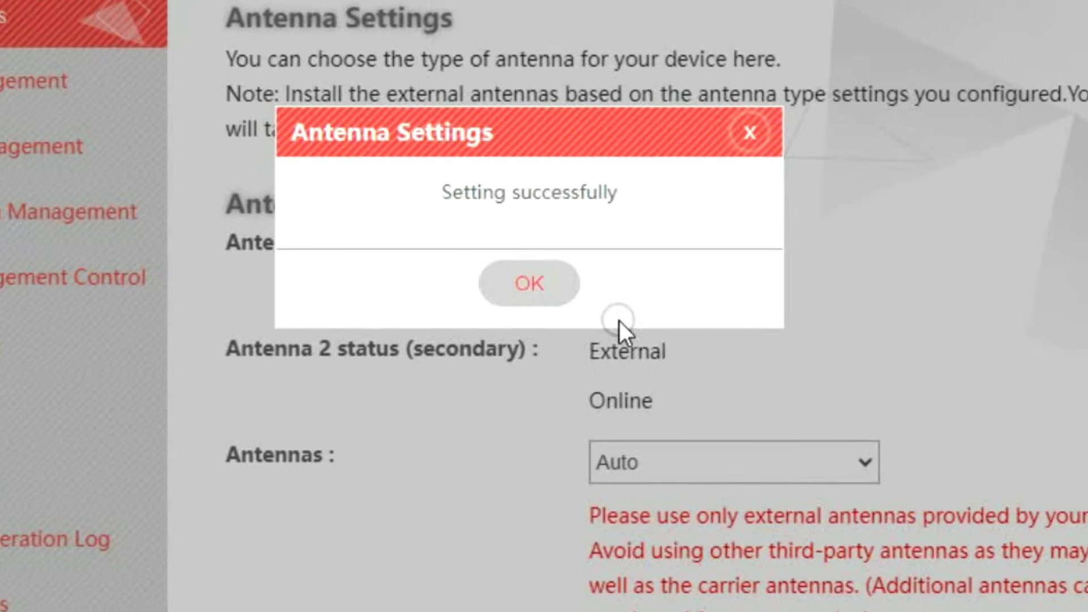
click(572, 292)
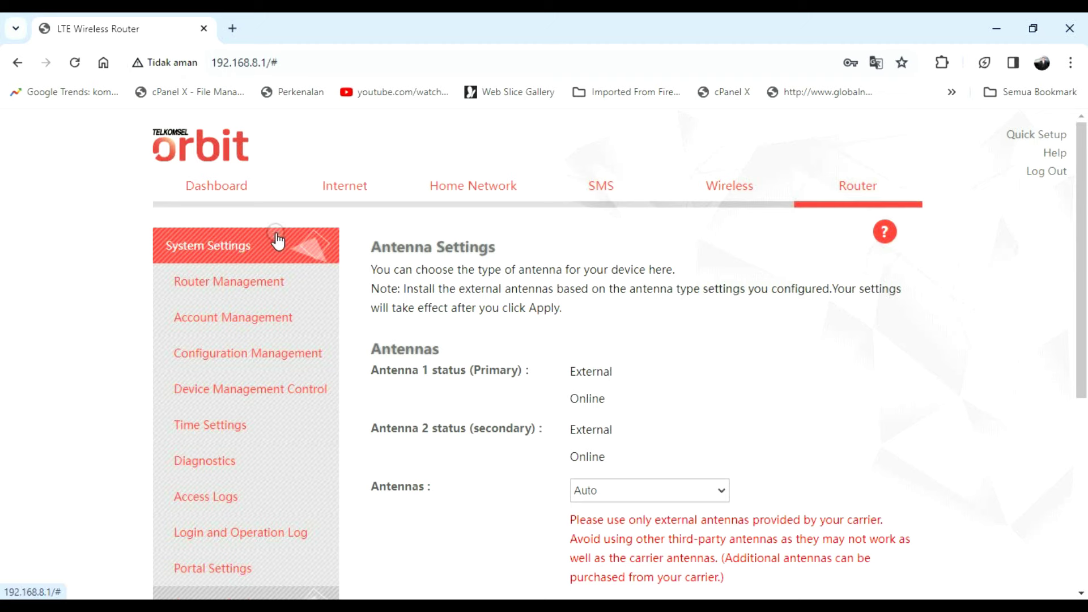
Step: Go to the Dashboard, reopen Antenna Settings and examine the refreshed Antenna 1 (Primary) status
click(226, 185)
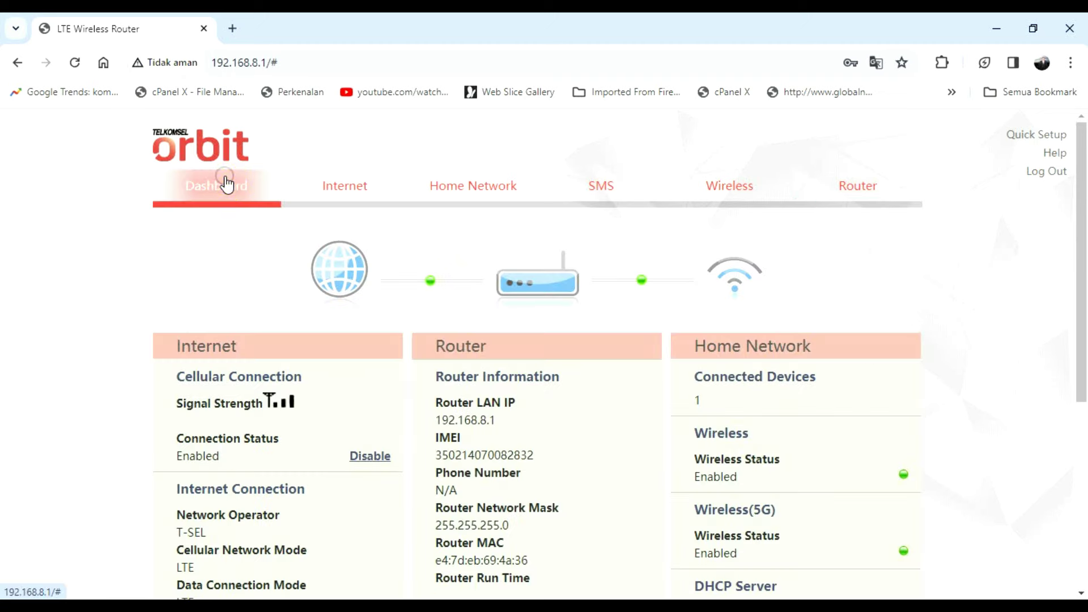
click(858, 190)
scroll(257, 381, down, 3)
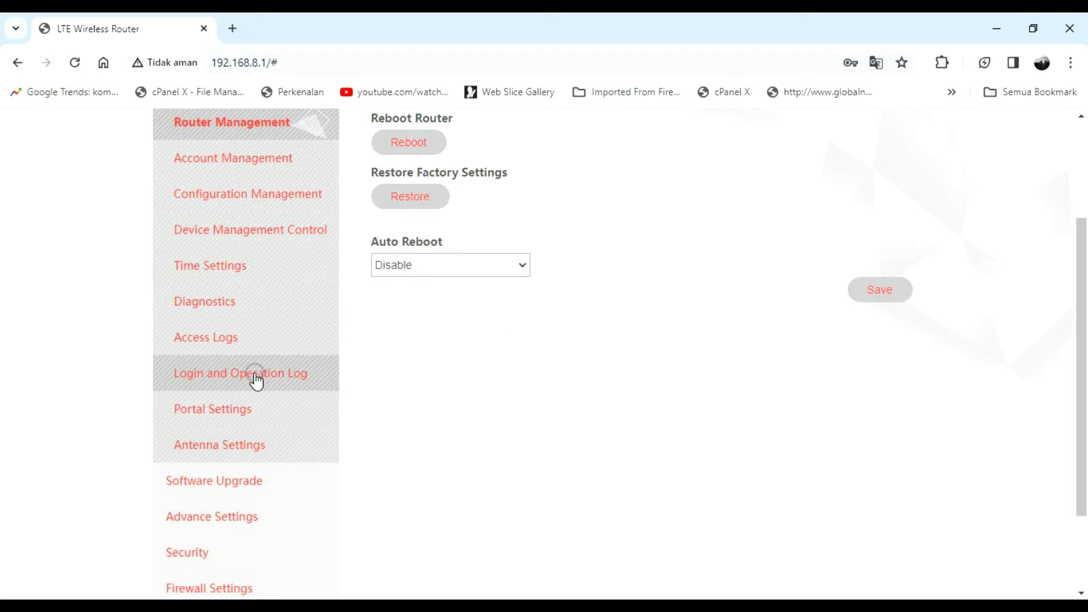
click(210, 444)
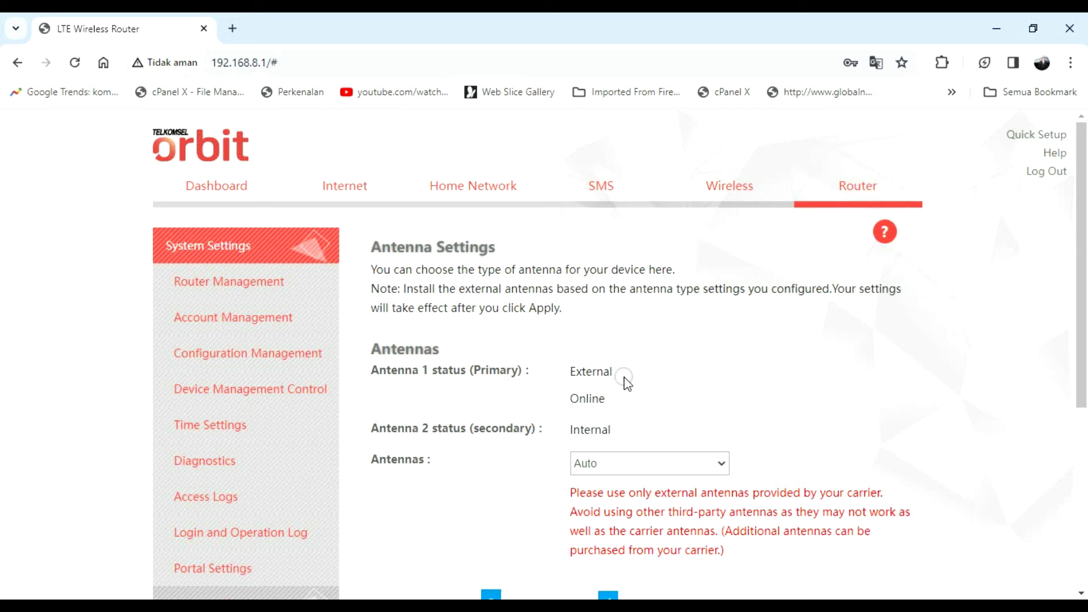
drag(623, 376, 537, 379)
click(535, 369)
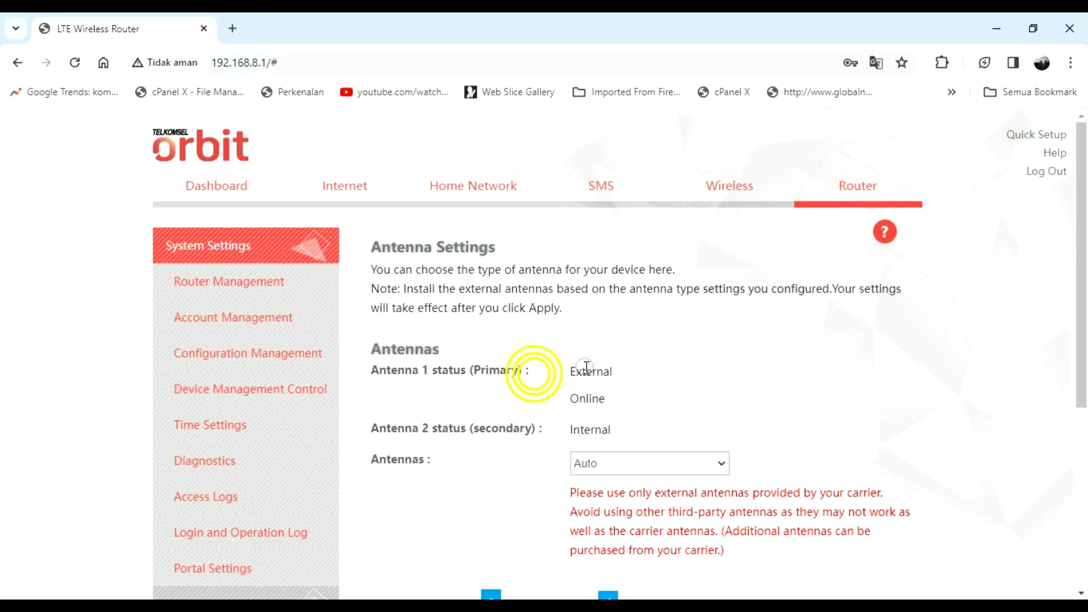
drag(624, 369, 528, 372)
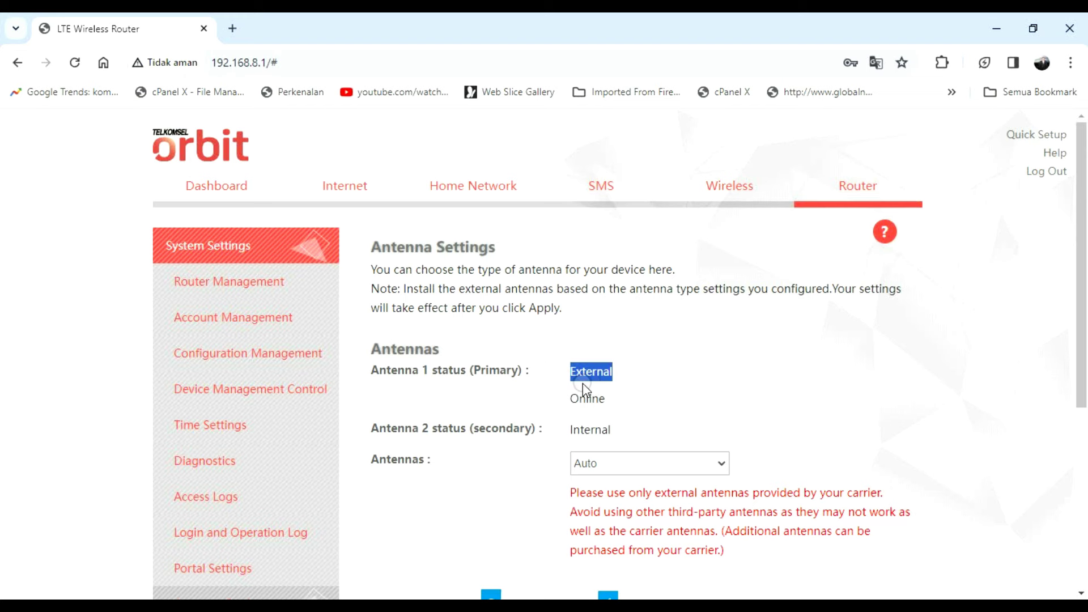
Step: Switch the antenna type to External, apply the setting and dismiss the confirmation
click(622, 374)
click(612, 461)
click(640, 511)
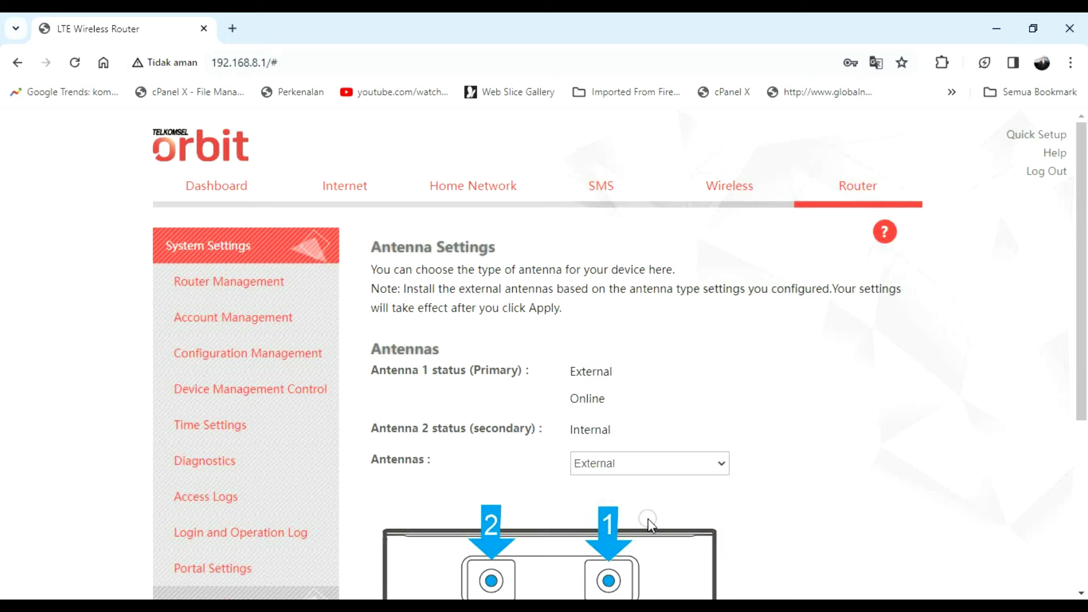
scroll(648, 518, down, 4)
click(877, 461)
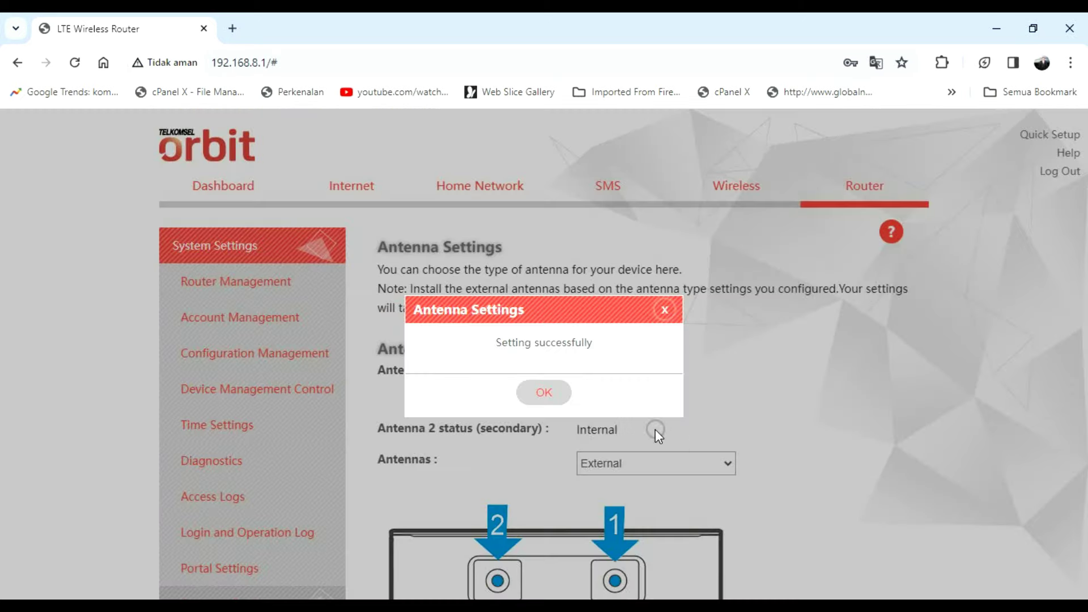
click(552, 392)
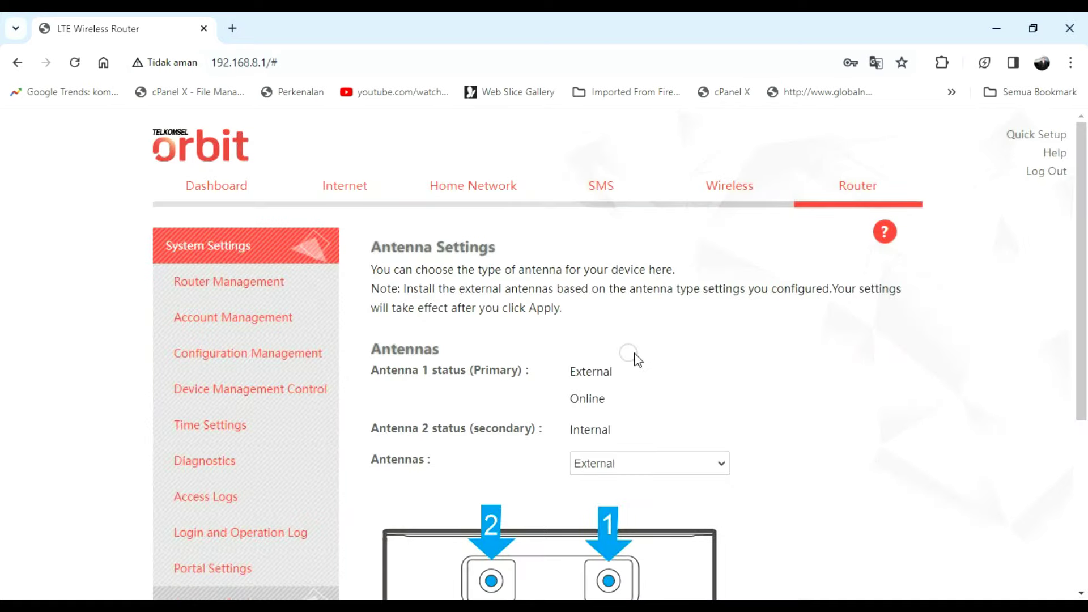
Step: Return the antenna type to Auto, apply the setting and close the confirmation
click(603, 475)
click(599, 480)
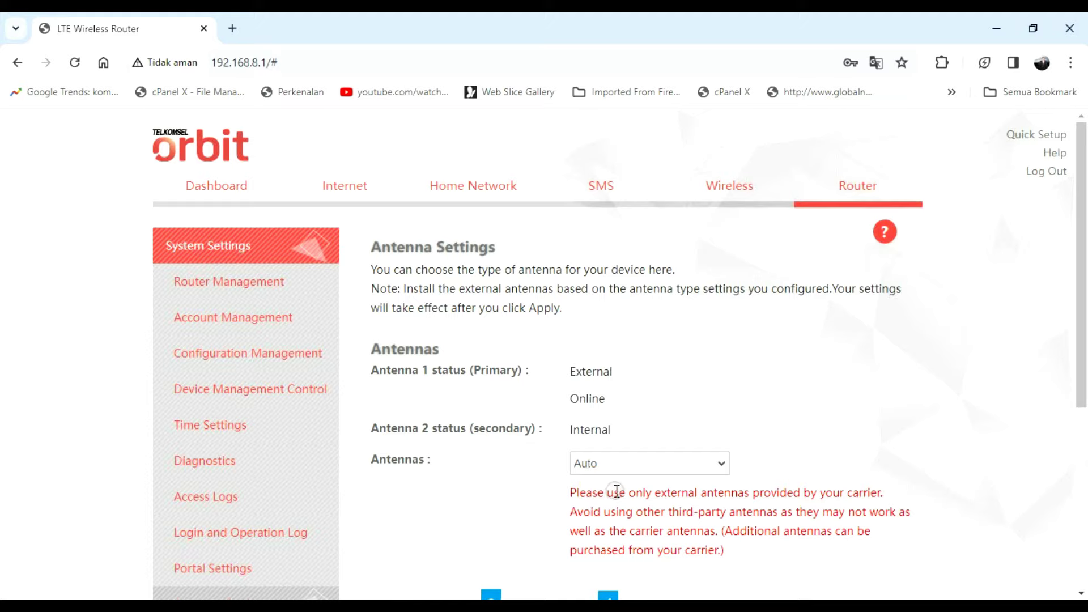
scroll(652, 482, down, 5)
click(883, 470)
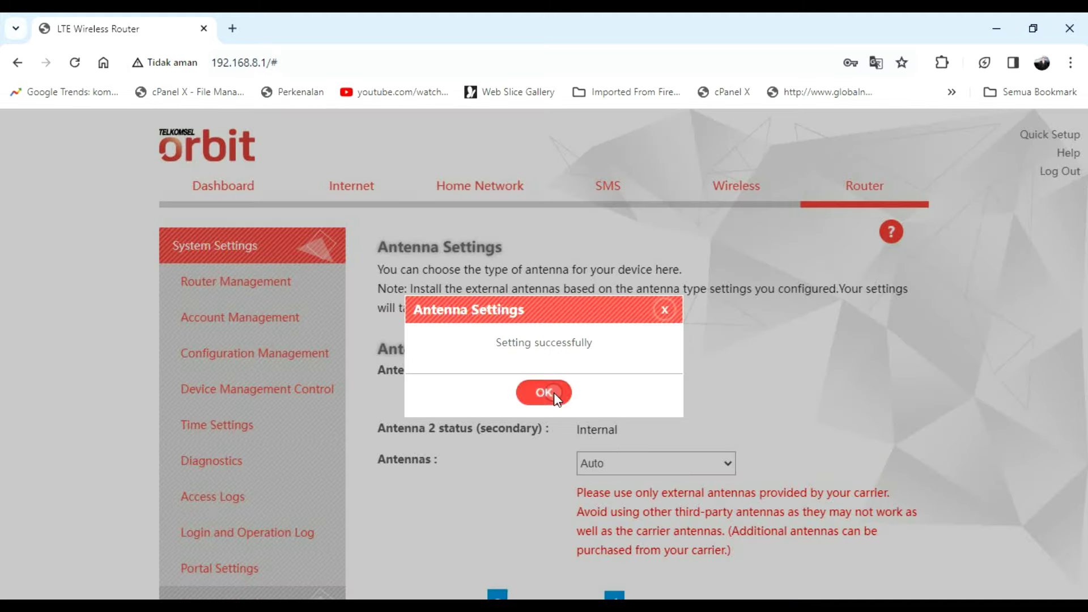
click(553, 392)
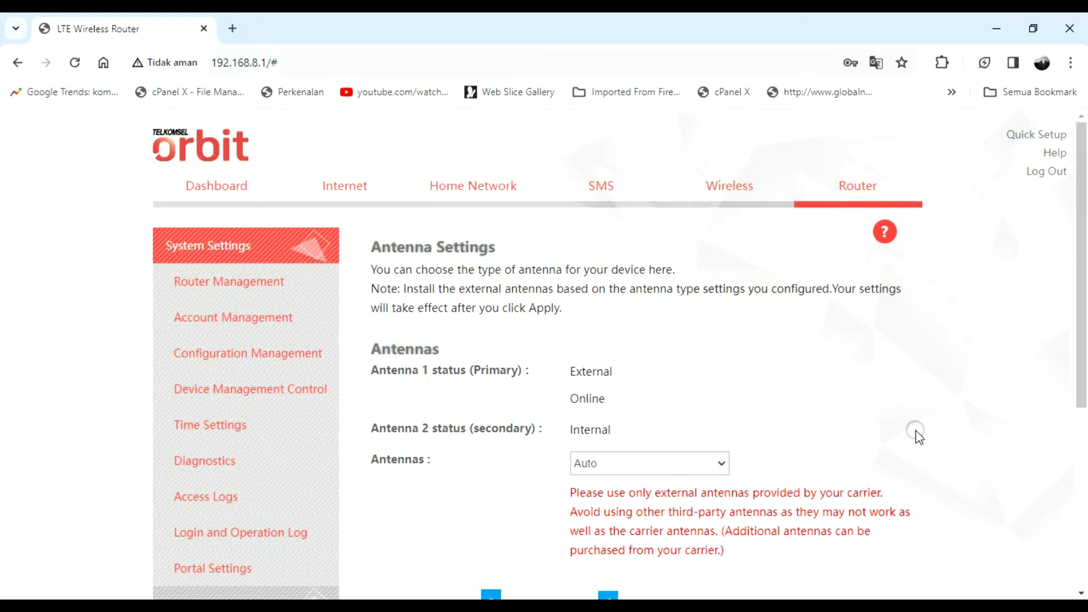